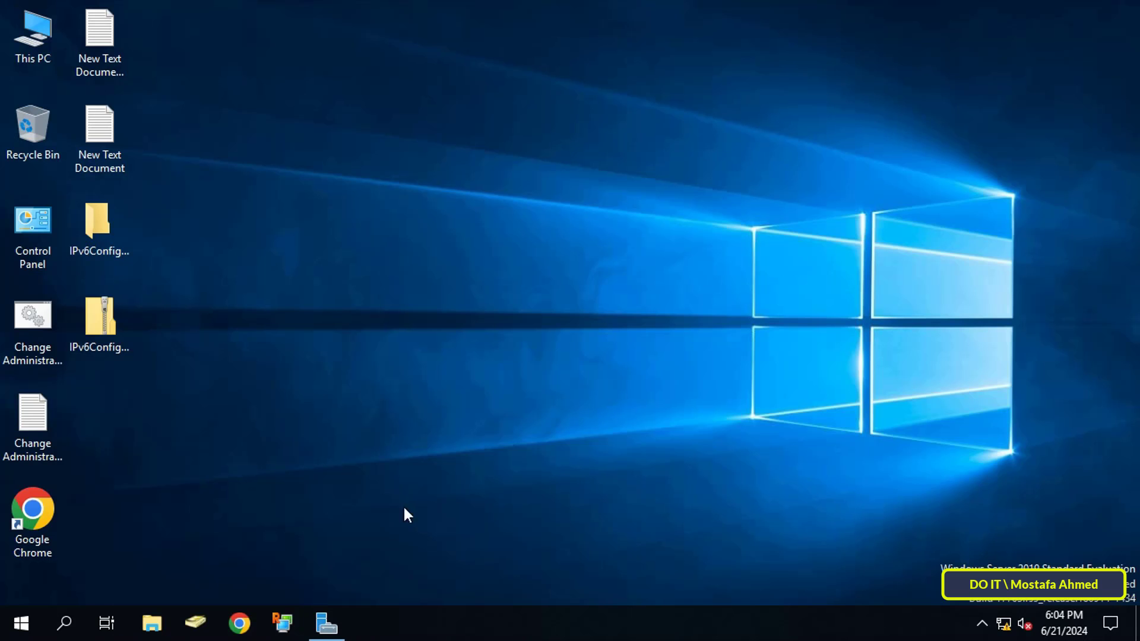
Launch Group Policy Management from Server Manager and expand the ok.local domain
left_click(326, 623)
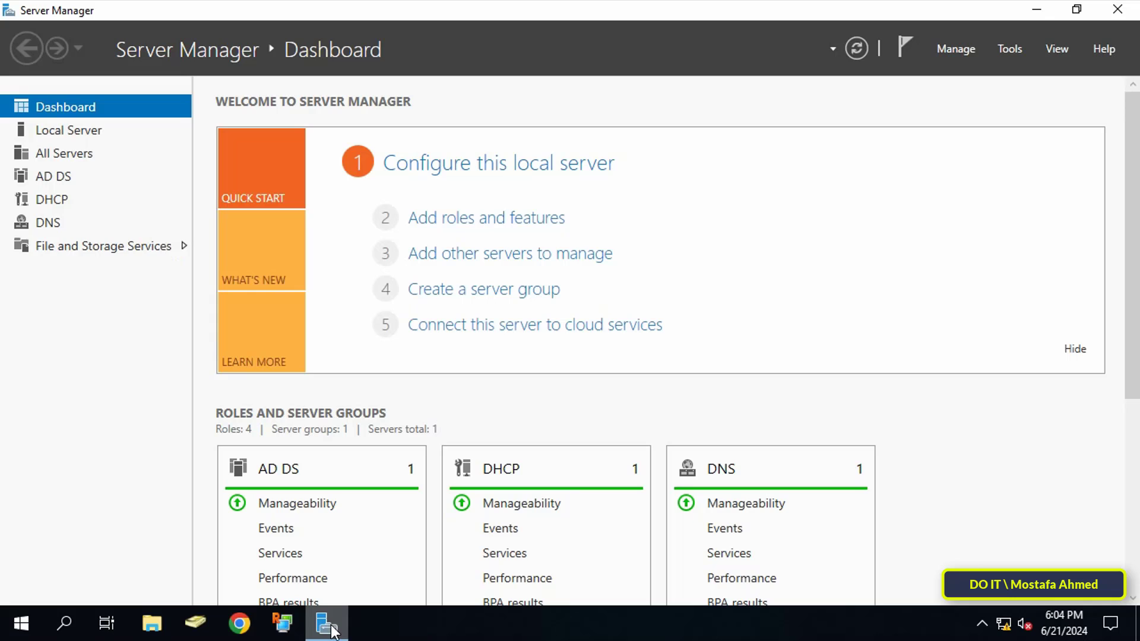
left_click(1006, 58)
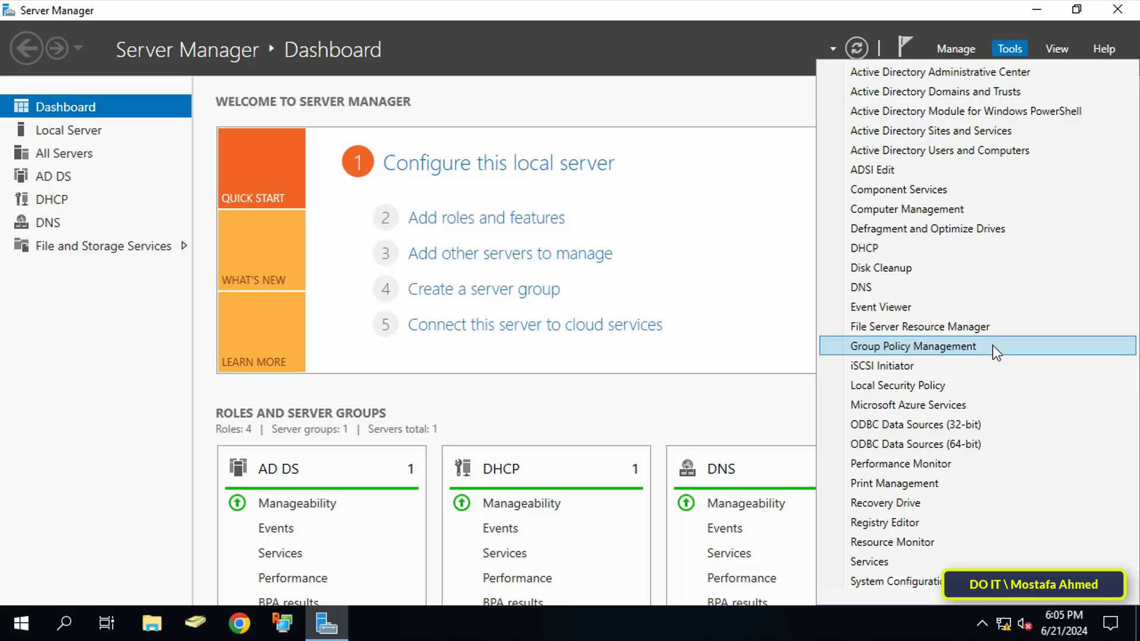
left_click(913, 346)
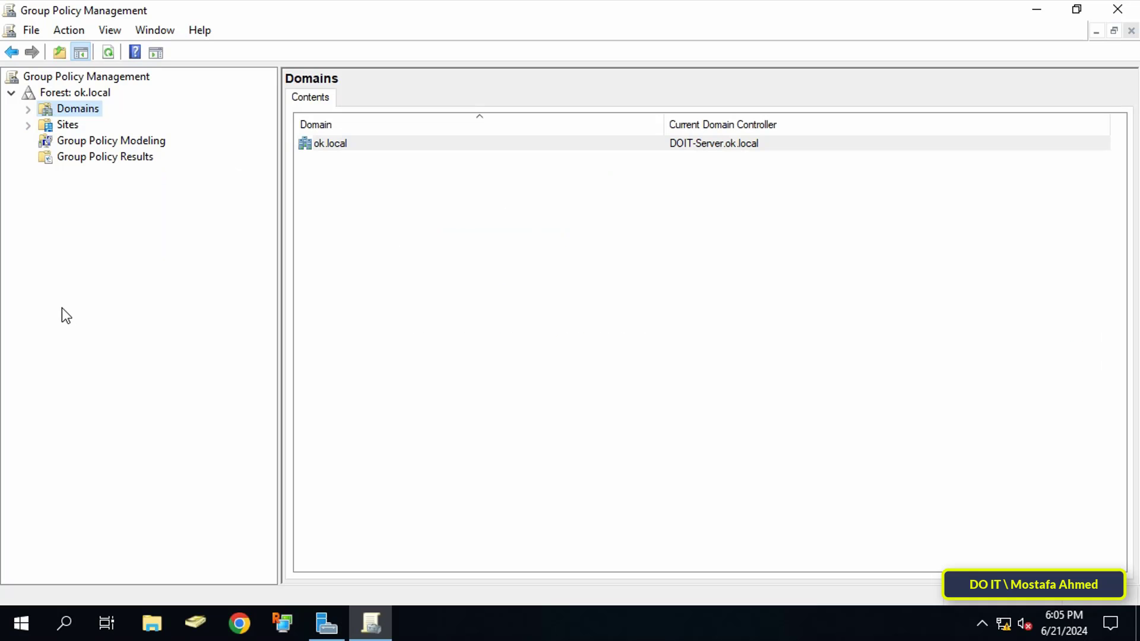
left_click(28, 109)
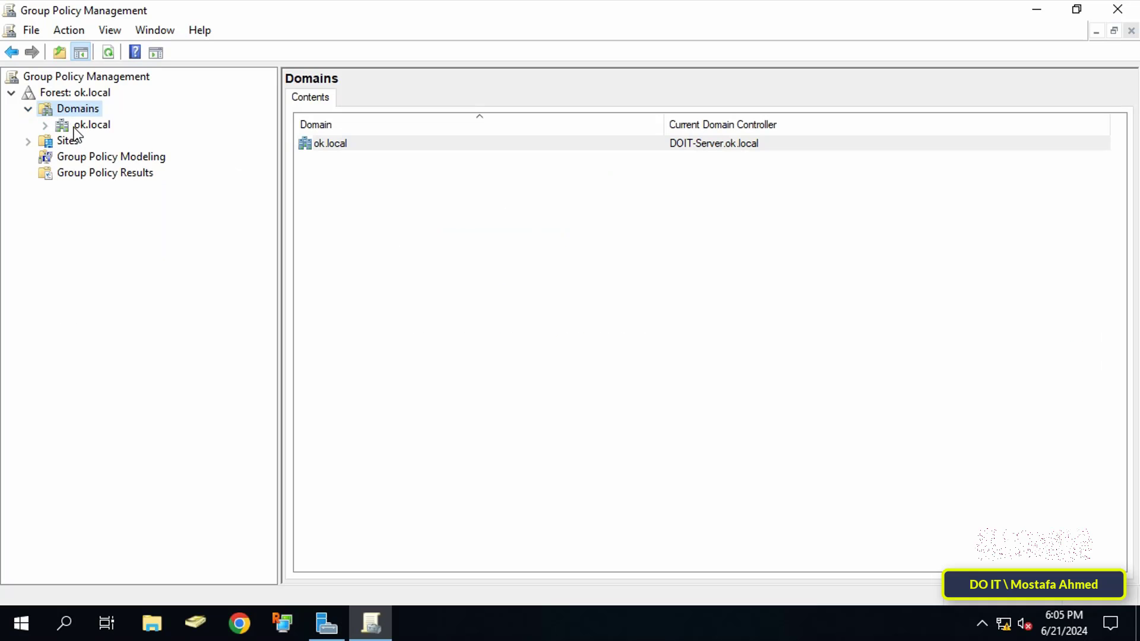
left_click(45, 126)
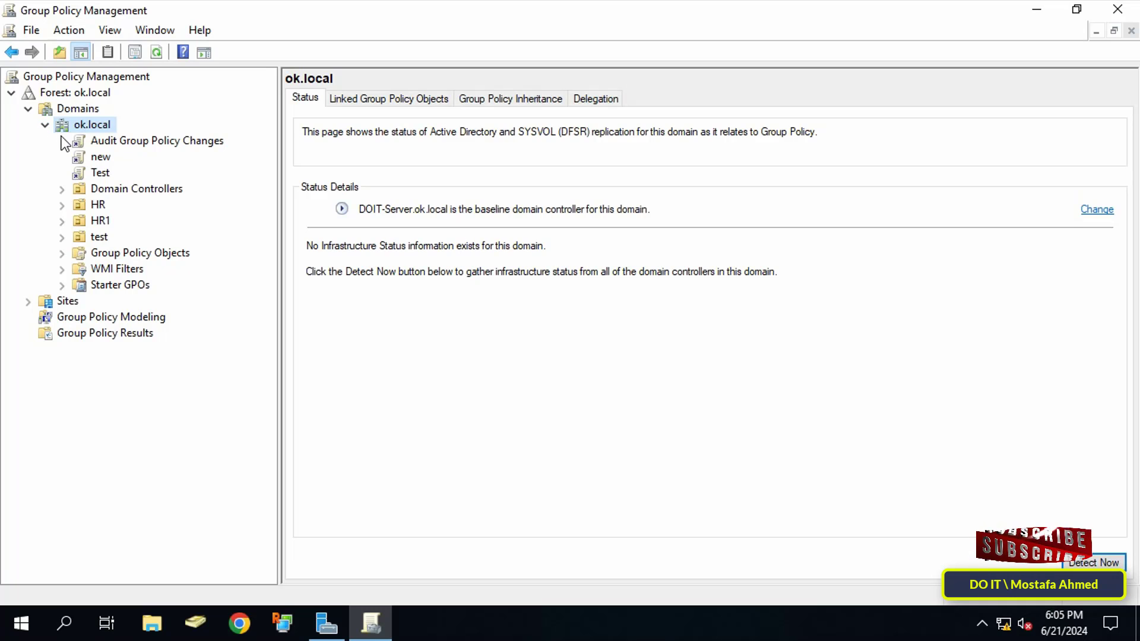
Create a GPO linked to the test OU, naming it 'Deny User Install…'
right_click(97, 237)
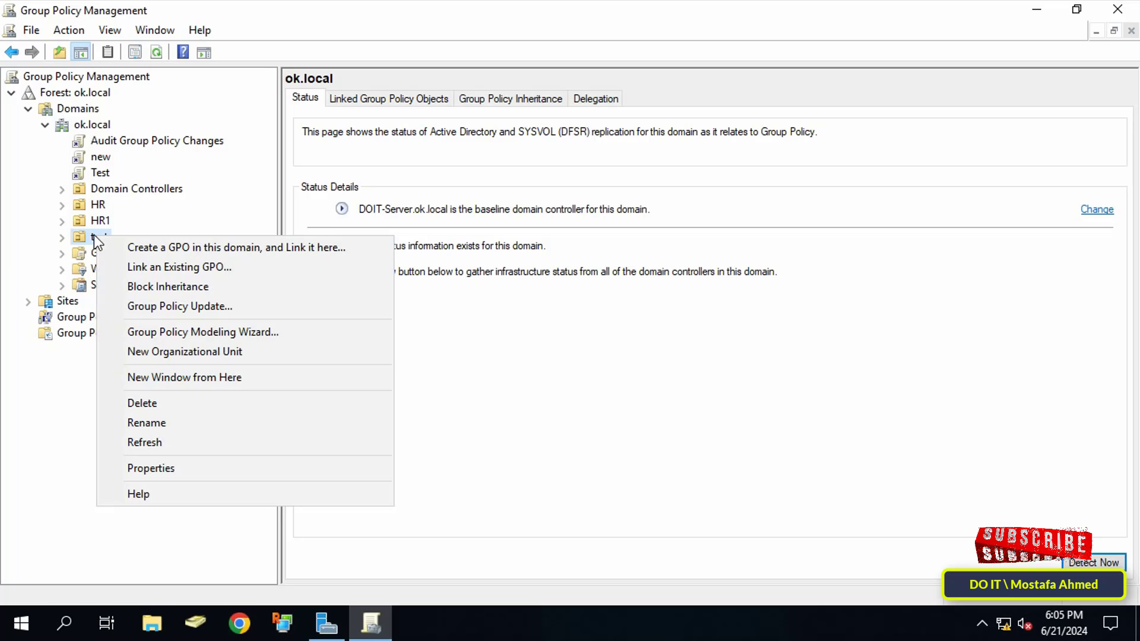
left_click(174, 248)
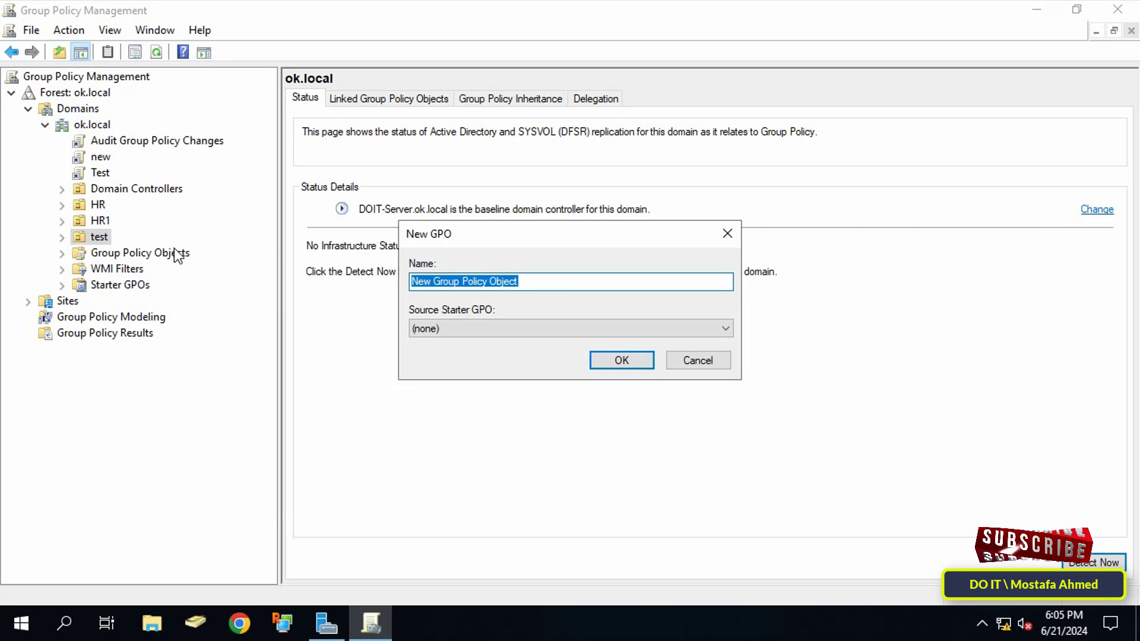
type("Deny ")
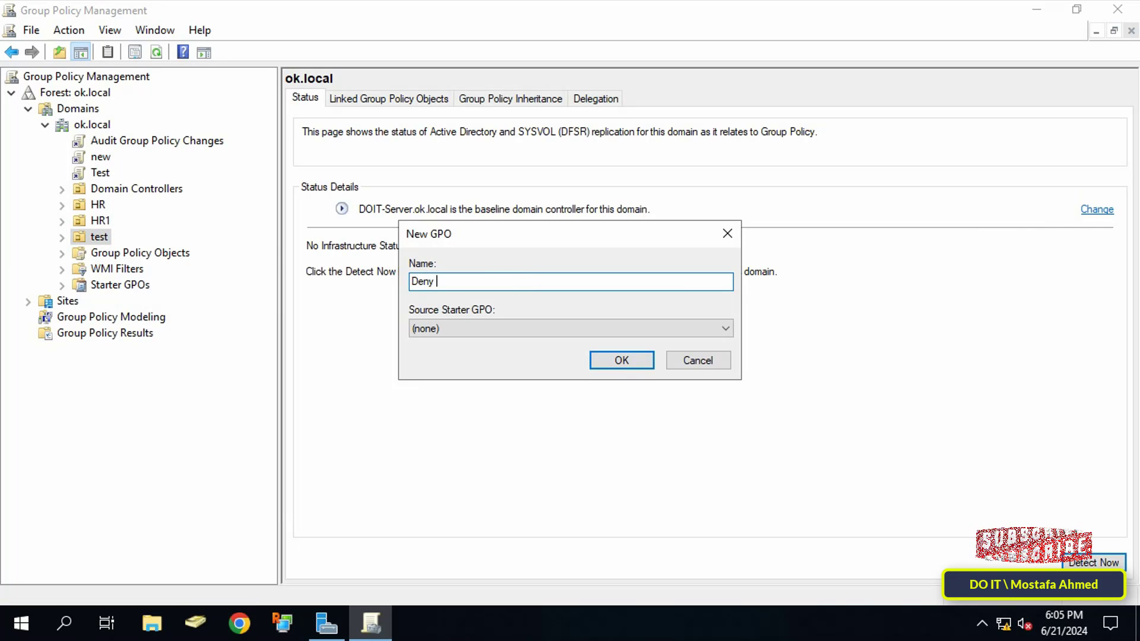
type("User I")
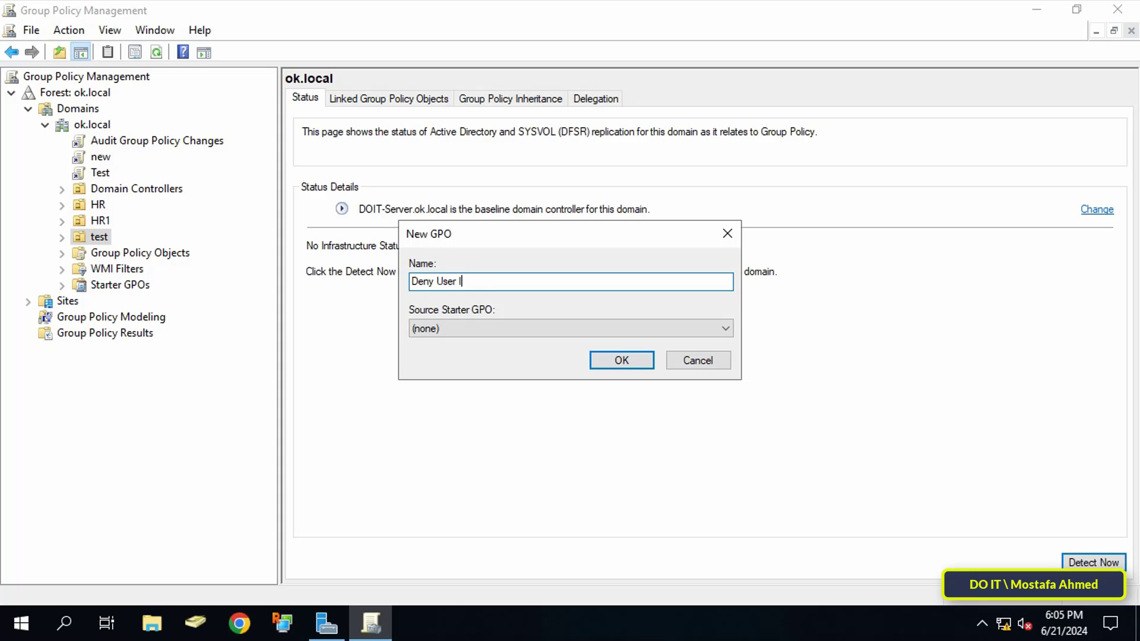
type("nstall")
Finish the GPO name 'Deny User Install Extensions From Chrome' and open it for editing
type("Chrome")
left_click(641, 363)
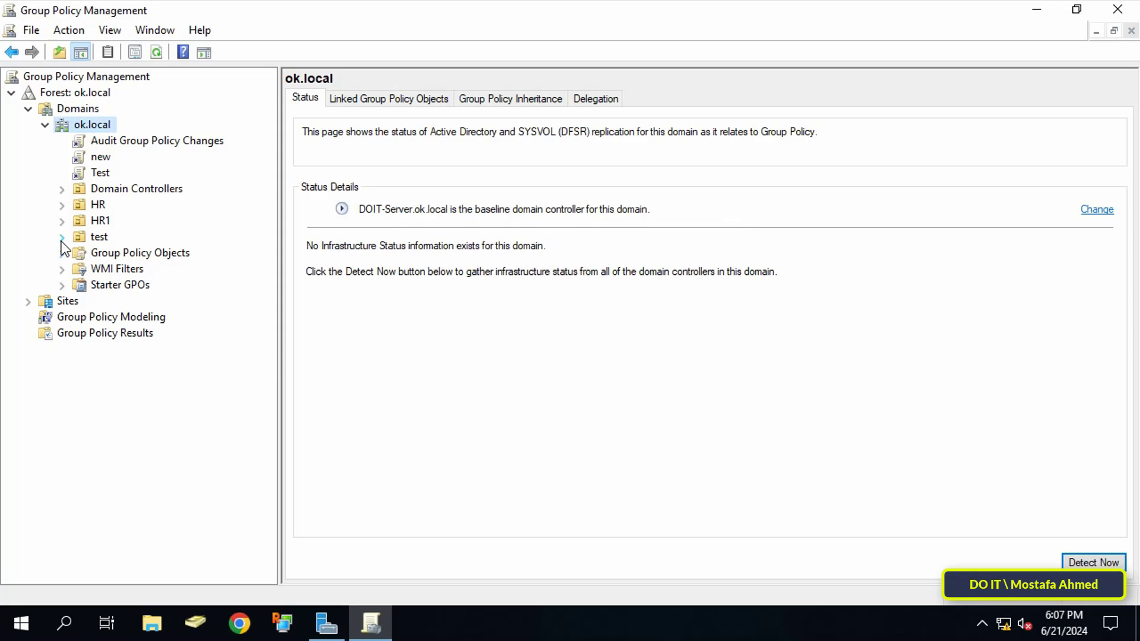
left_click(62, 238)
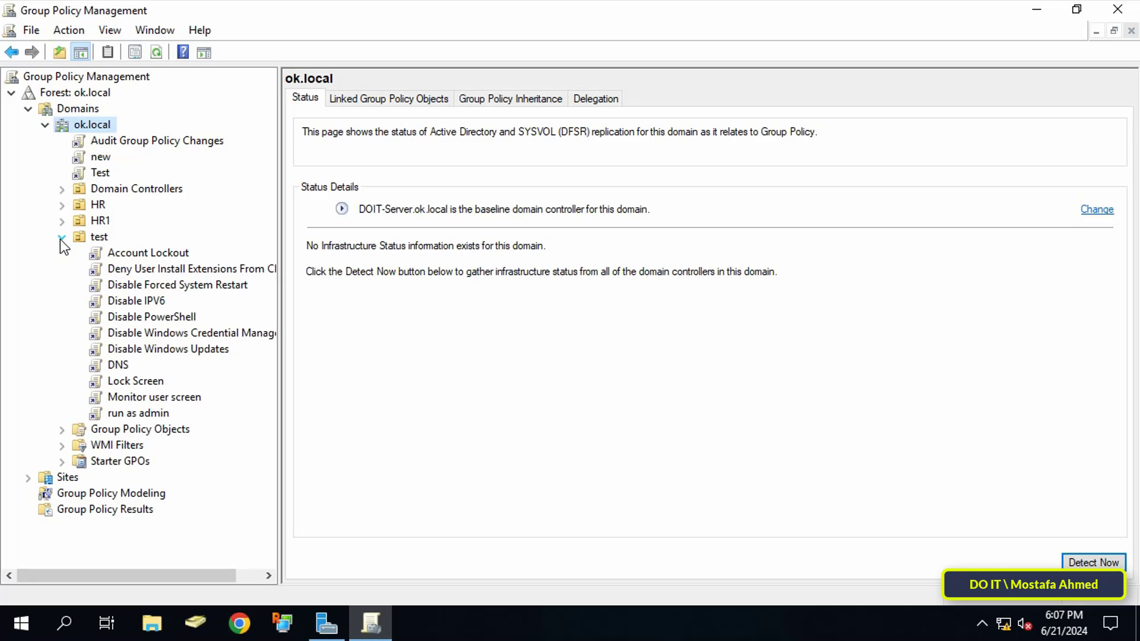
right_click(149, 270)
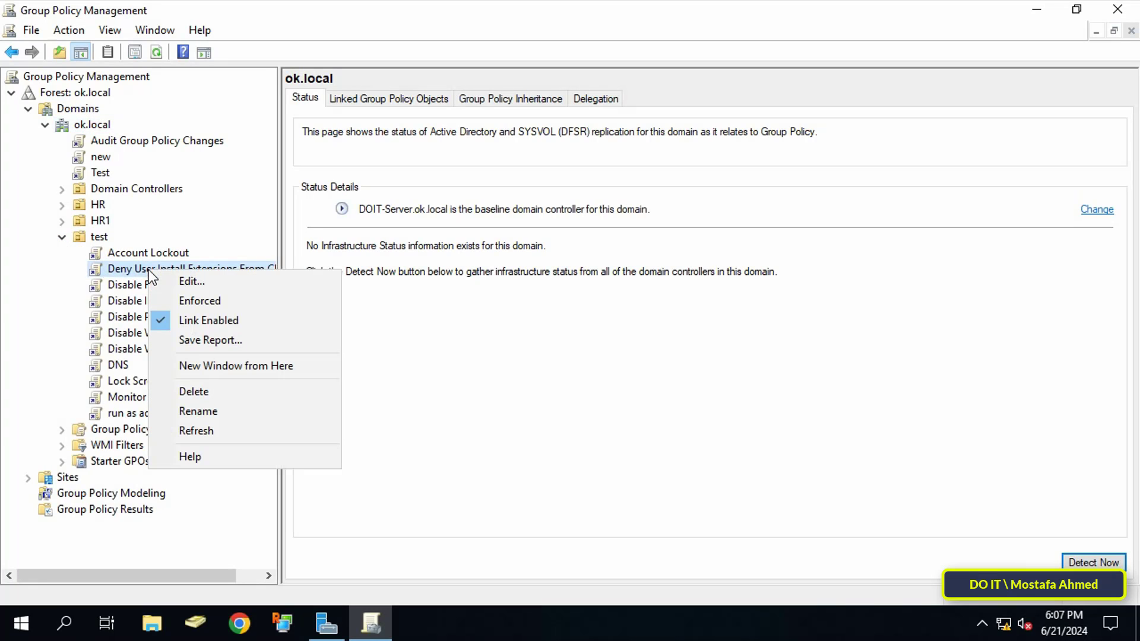
left_click(189, 281)
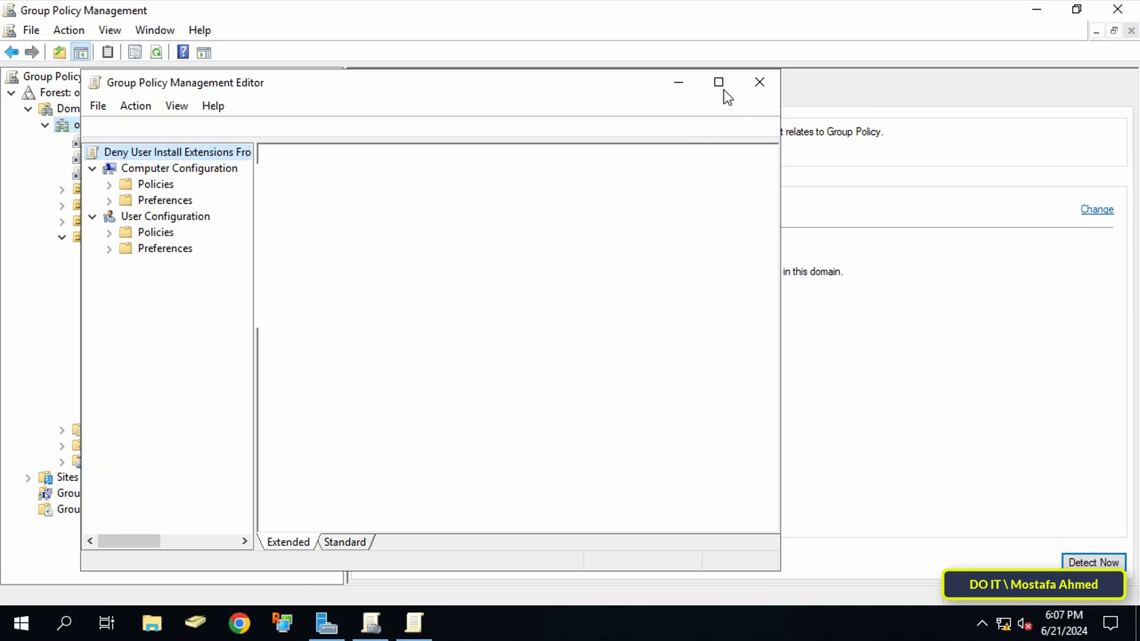
Maximize the editor and expand User Configuration > Policies > Administrative Templates
left_click(719, 83)
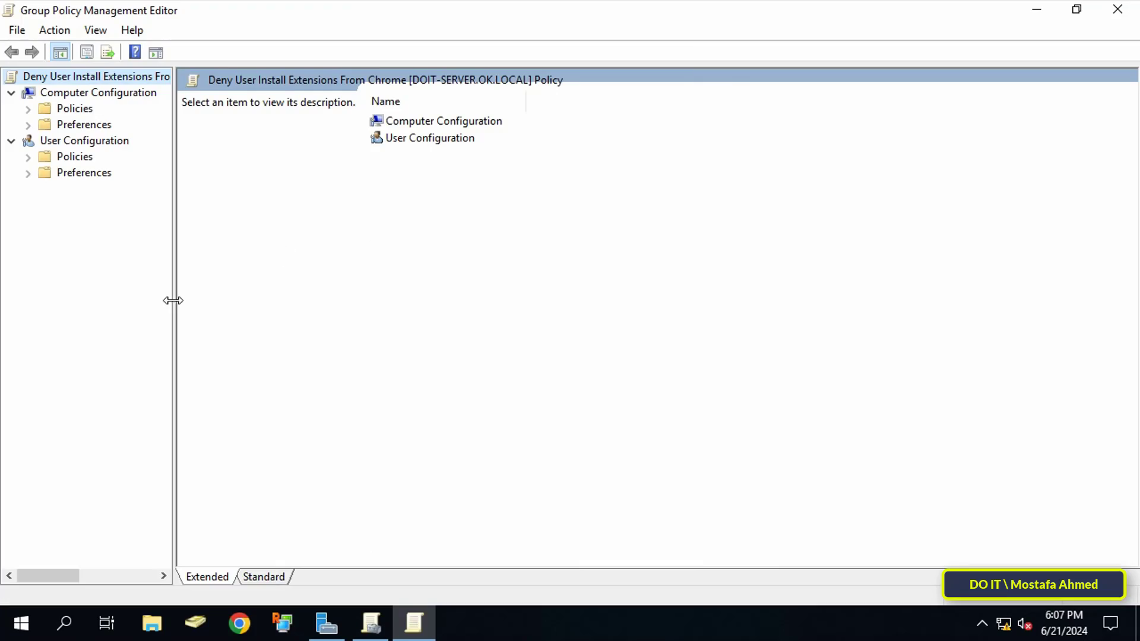
left_click_drag(173, 301, 282, 300)
left_click(103, 143)
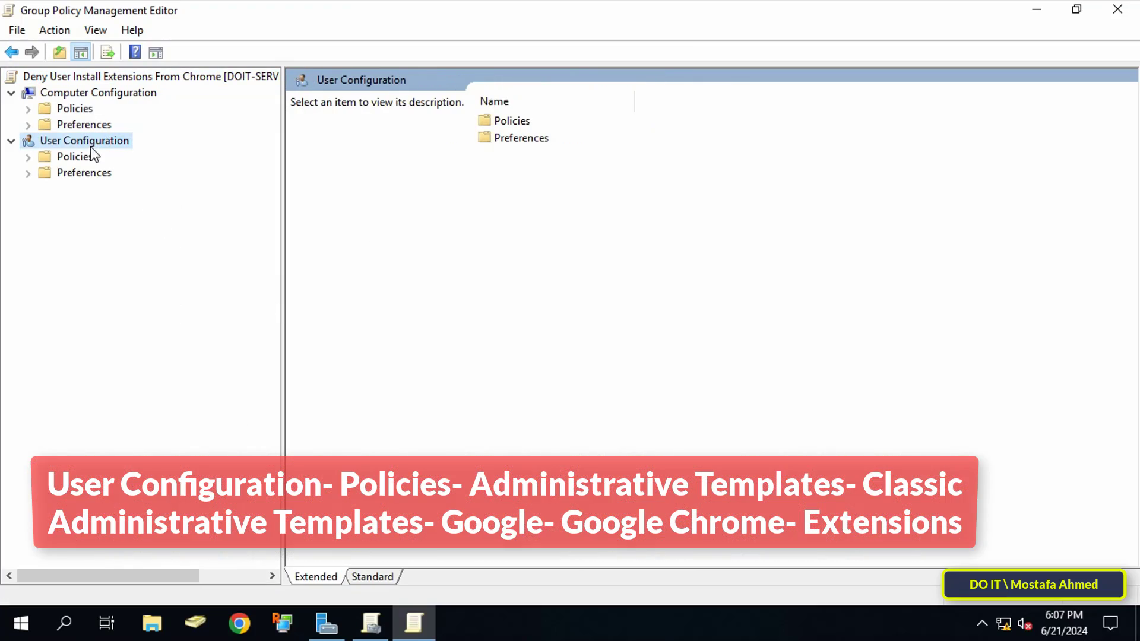
left_click(28, 158)
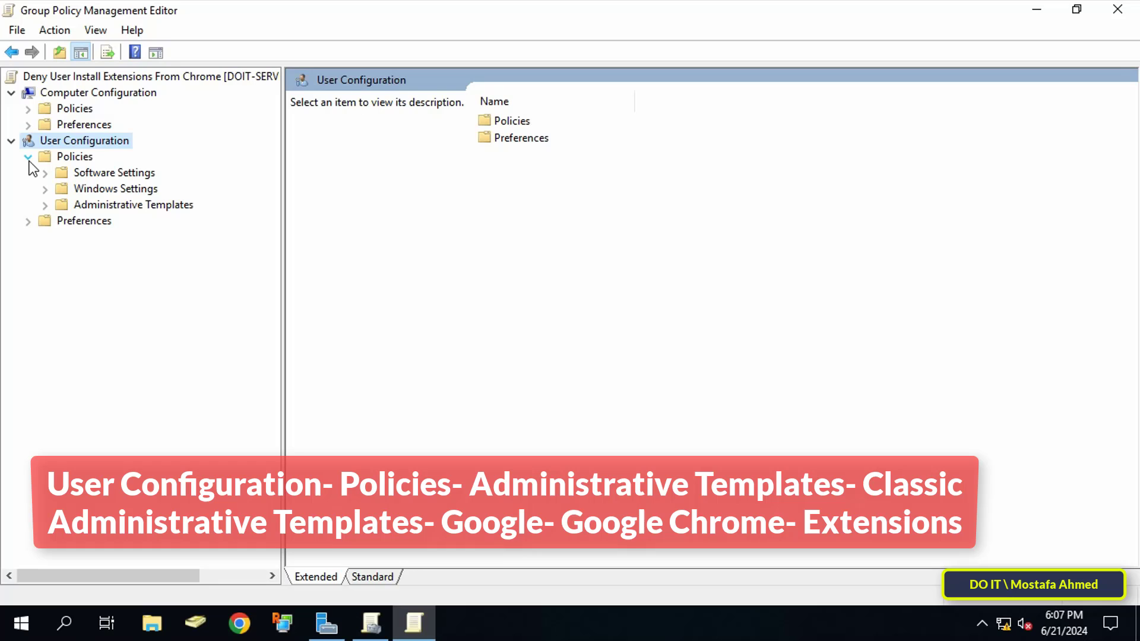
left_click(42, 204)
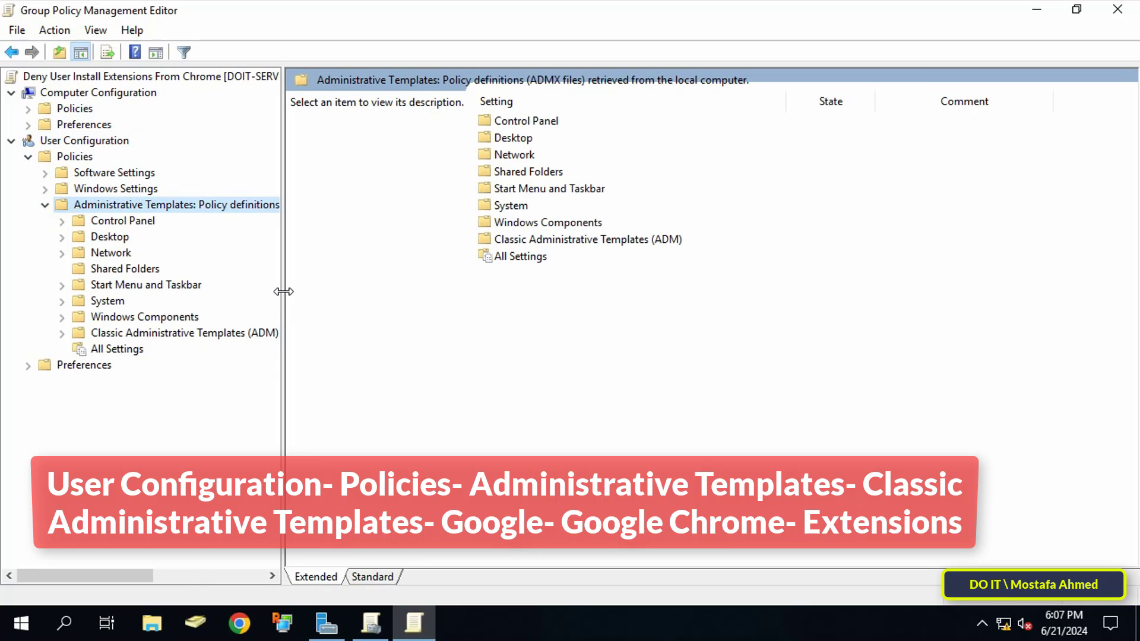
Navigate Classic Administrative Templates (ADM) > Google > Google Chrome > Extensions
left_click_drag(283, 291, 350, 294)
left_click(149, 333)
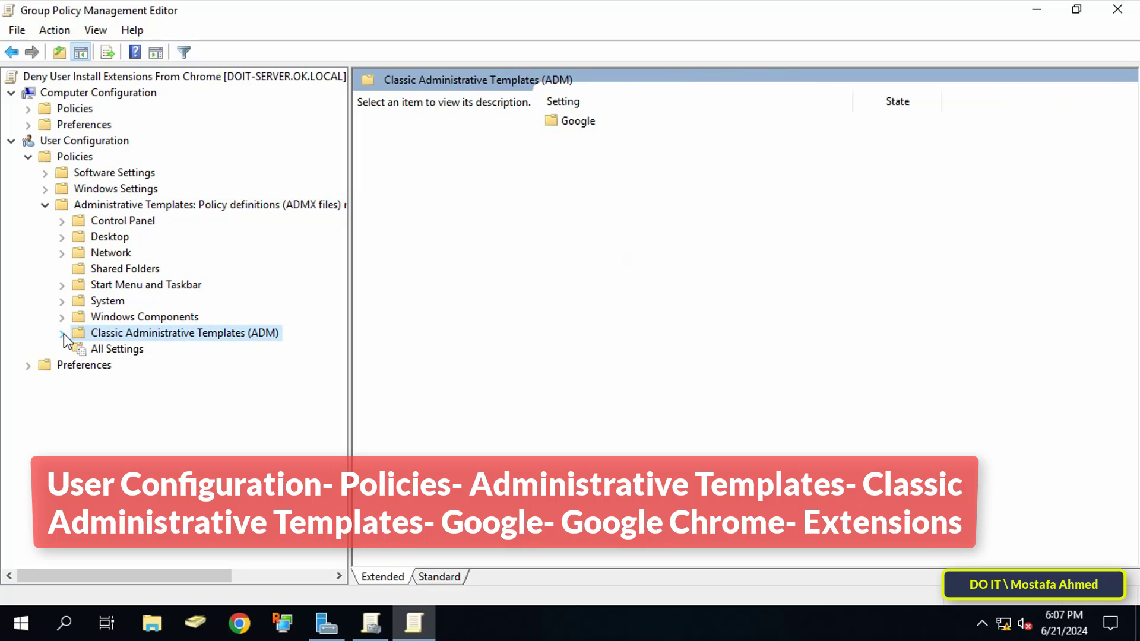
left_click(62, 333)
left_click(79, 349)
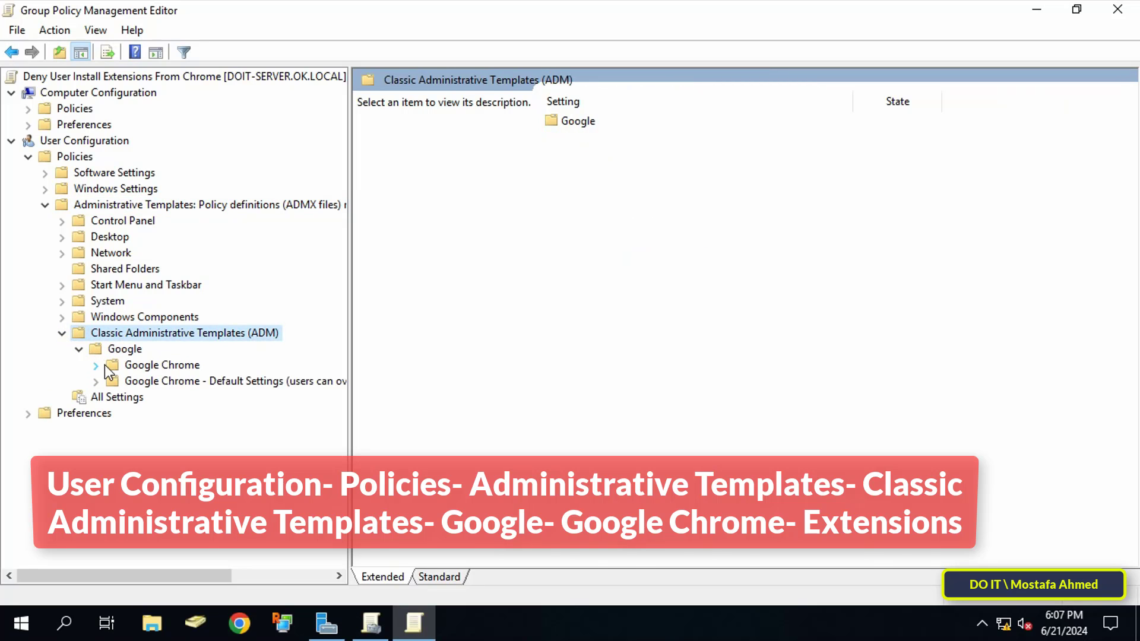
left_click(106, 364)
left_click(95, 365)
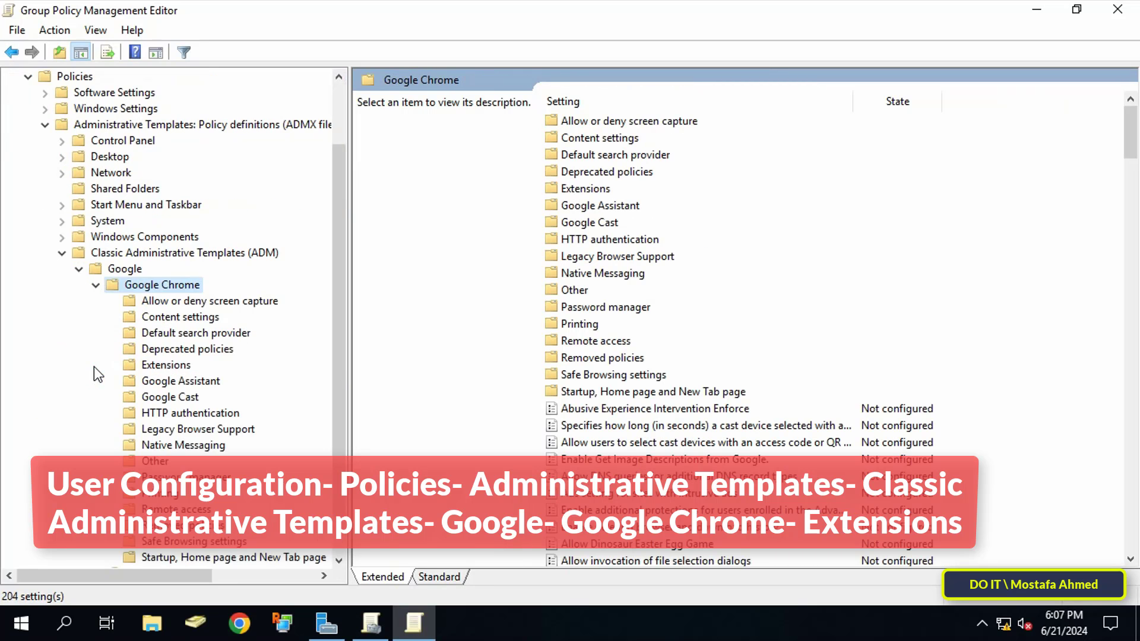
left_click(168, 367)
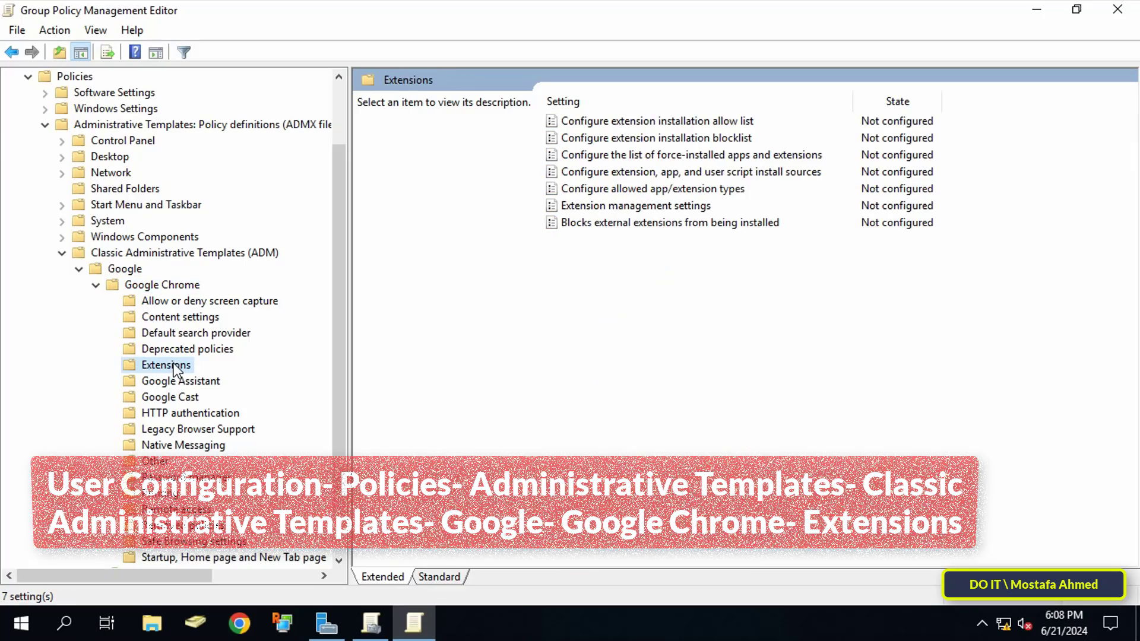
Open the 'Configure extension installation blocklist' policy settings
left_click(740, 140)
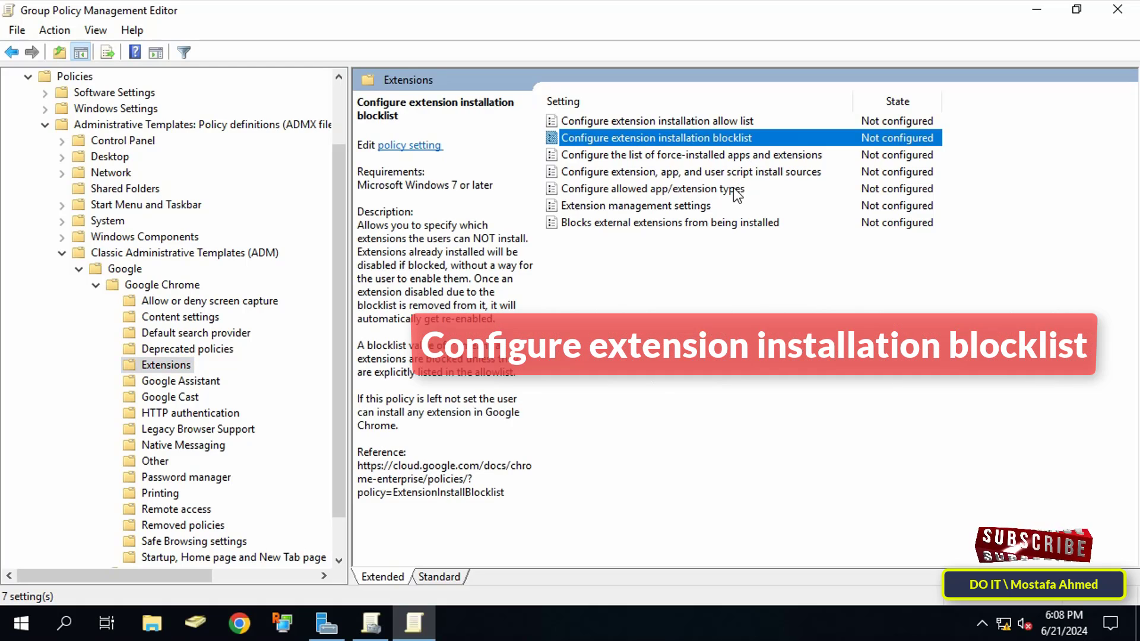
double_click(722, 142)
left_click_drag(475, 58, 640, 37)
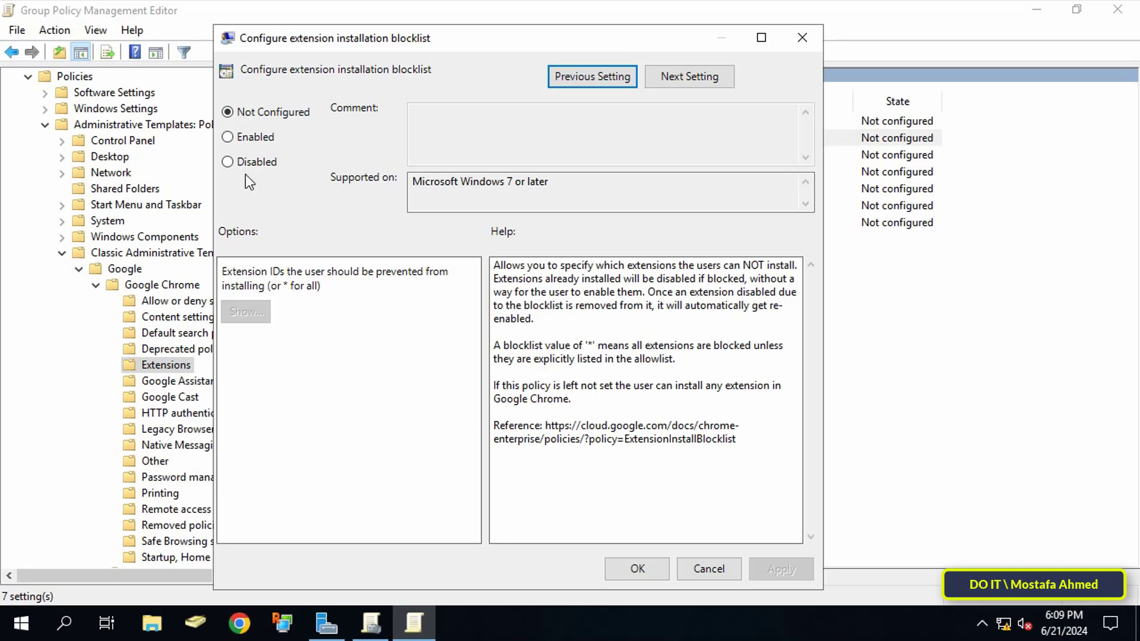
Enable the blocklist with the single value '*' and save the policy
left_click(250, 136)
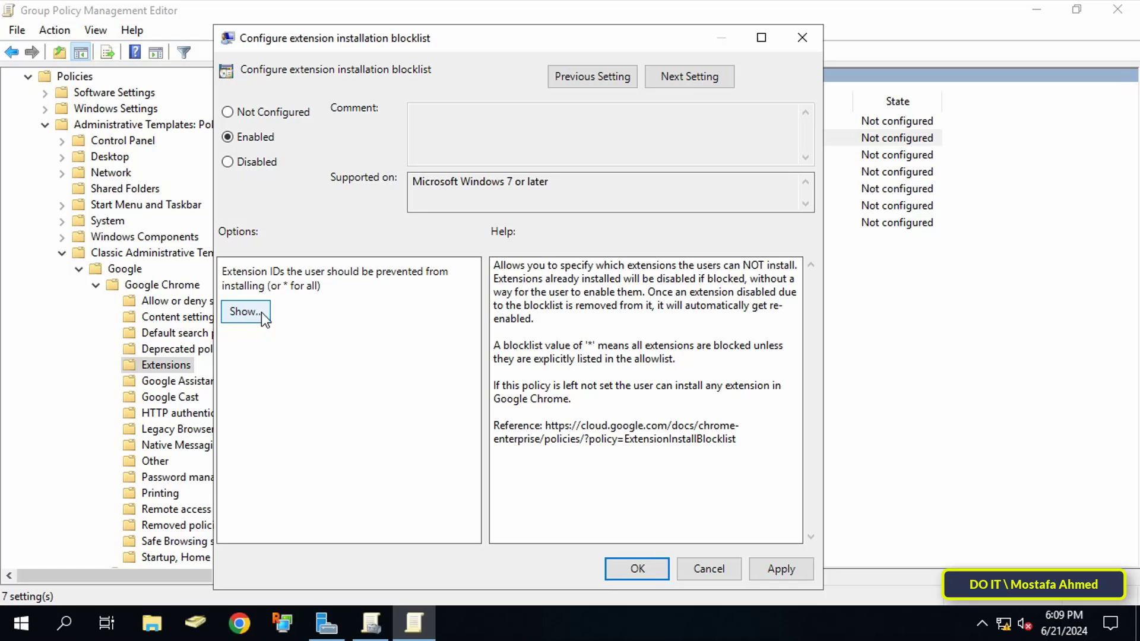
left_click(248, 313)
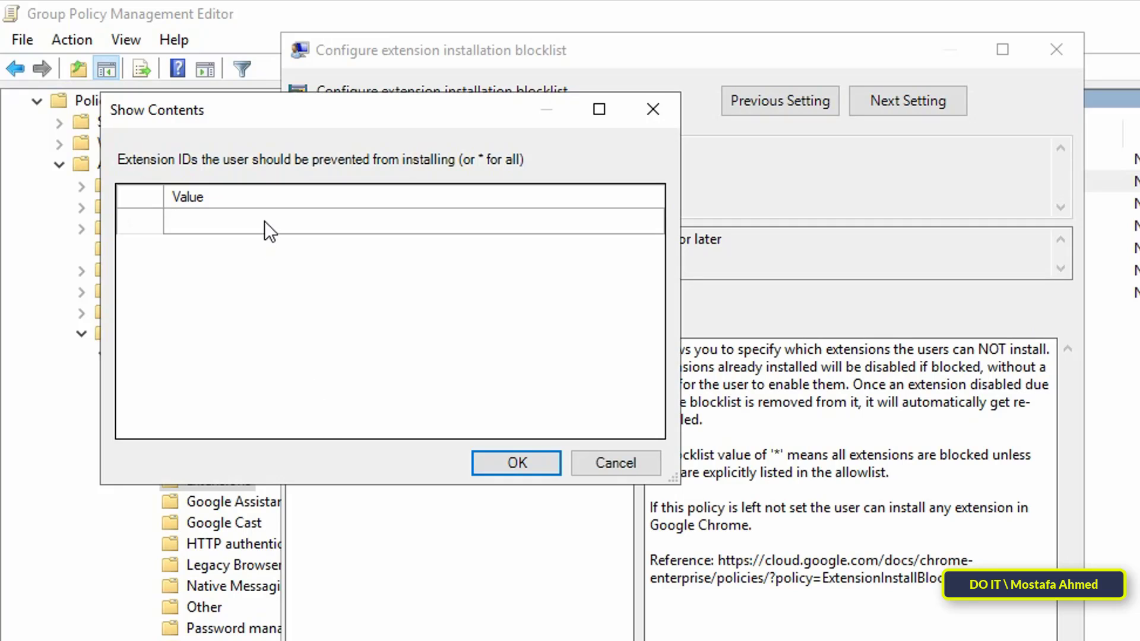
left_click(265, 221)
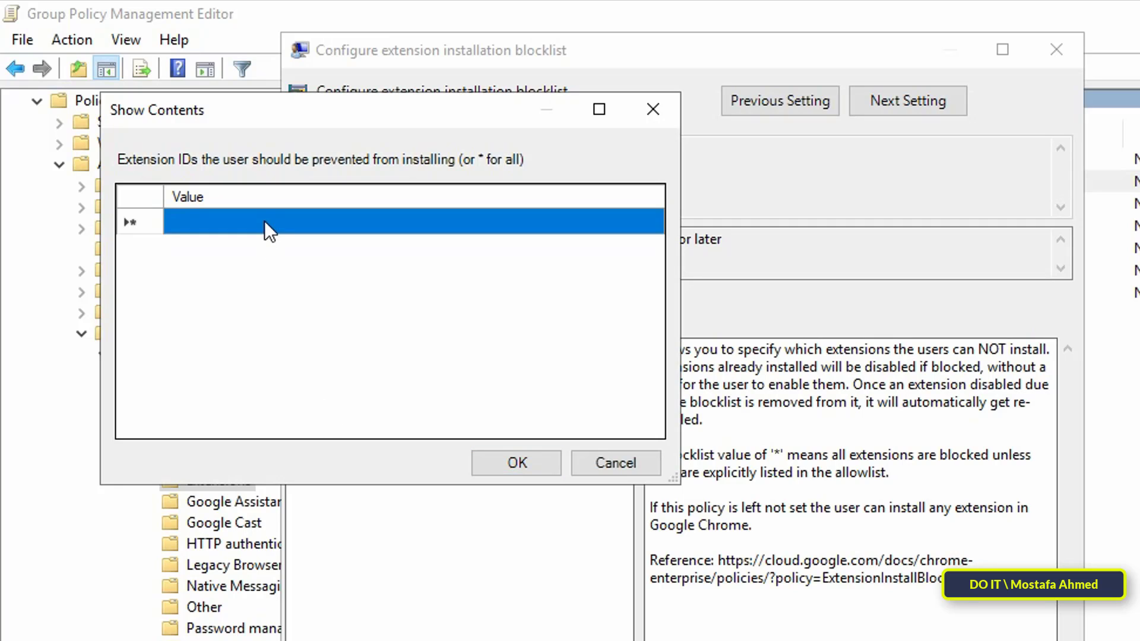
type("*")
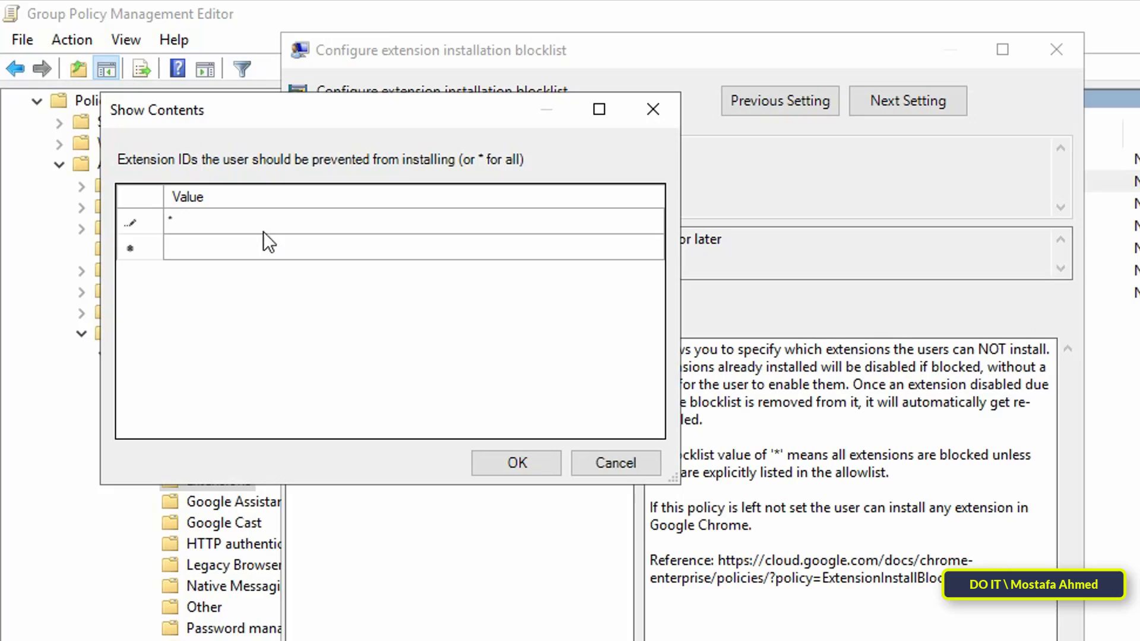
left_click(547, 458)
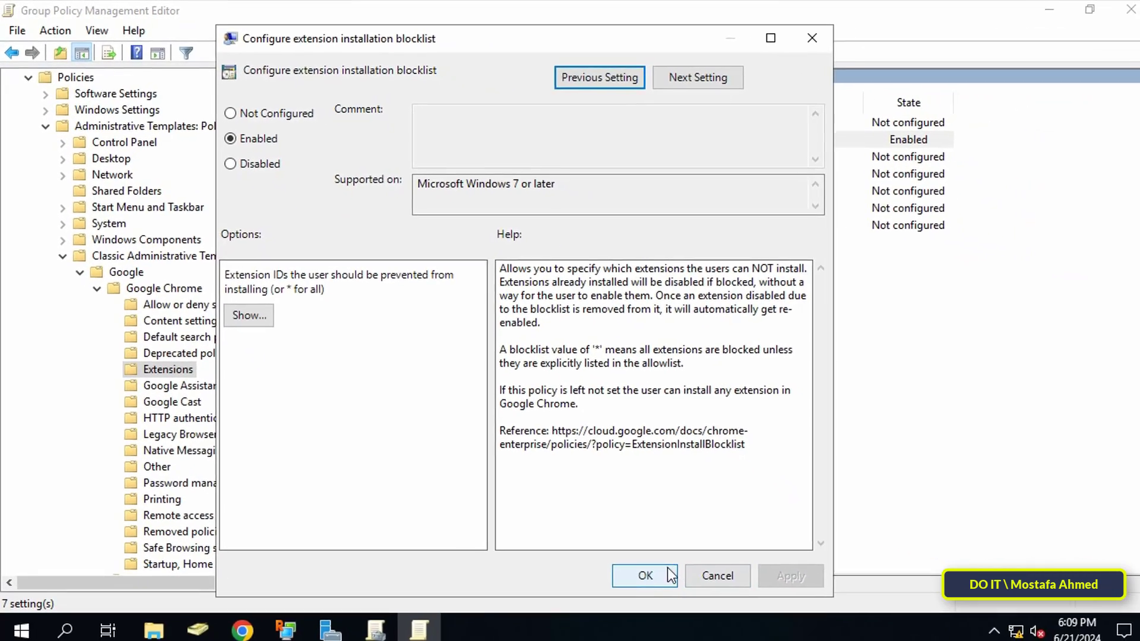
left_click(649, 568)
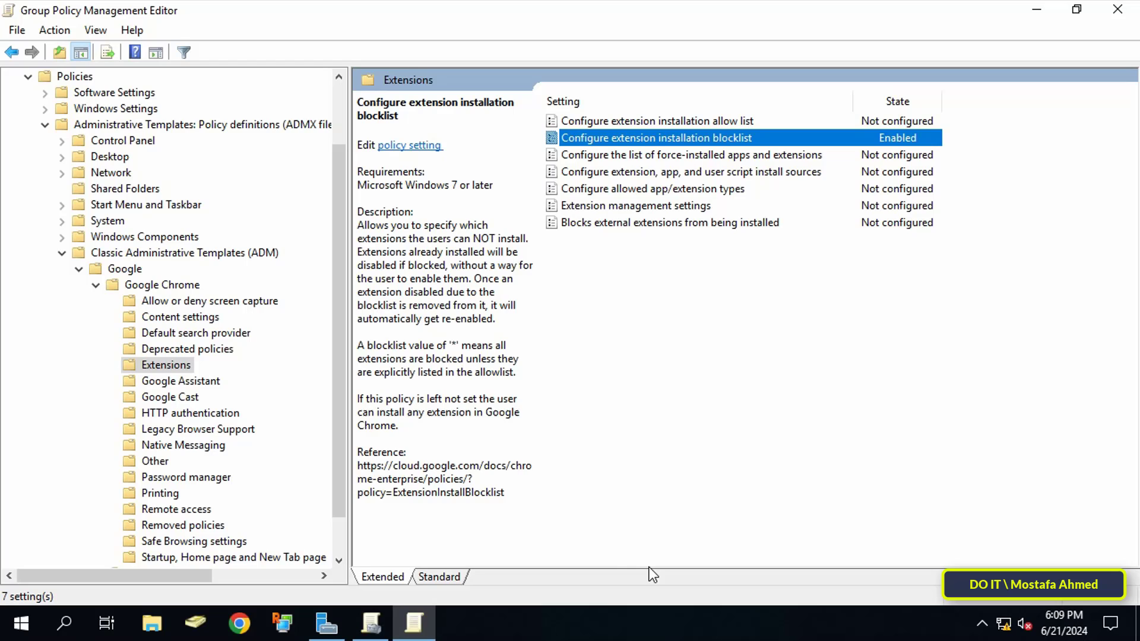
Close the policy editor and open Command Prompt on the client
left_click(1118, 12)
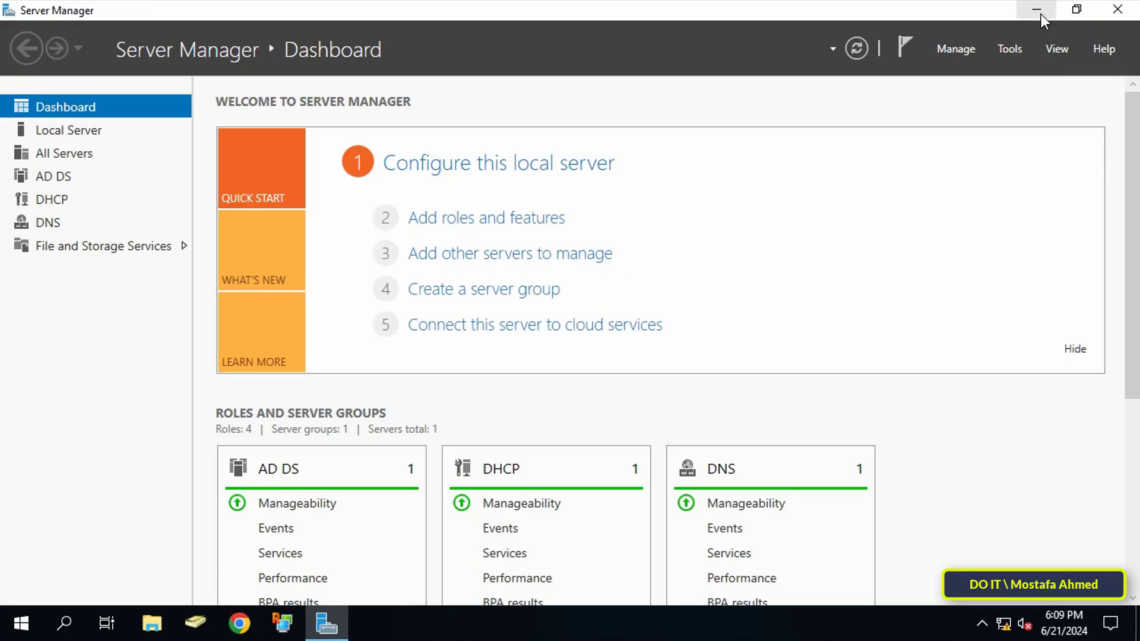
left_click(1038, 11)
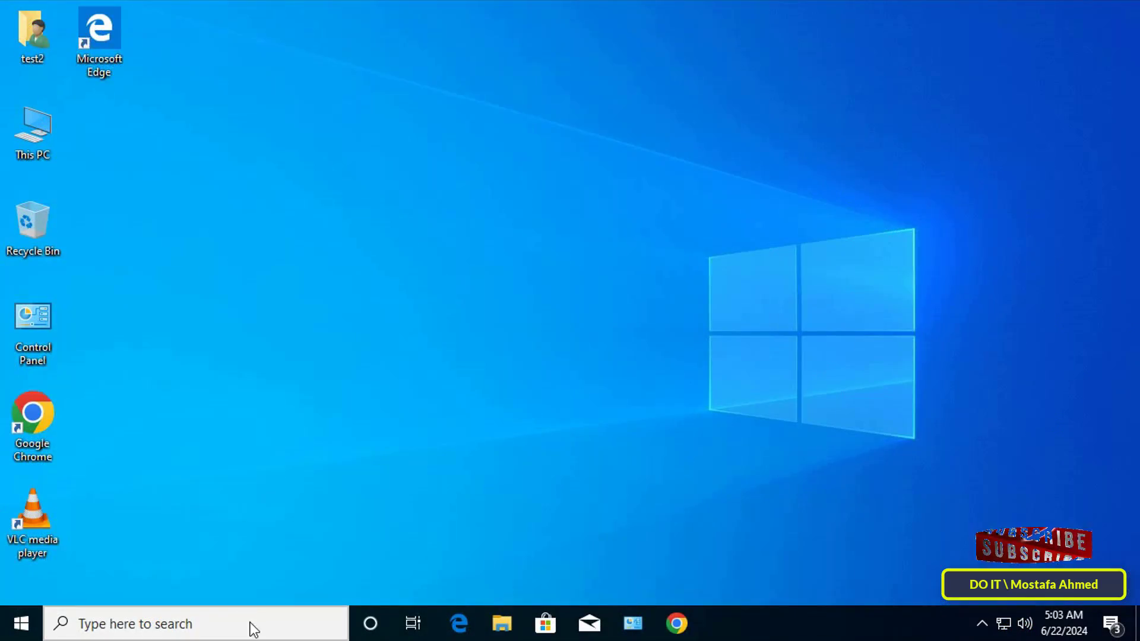
left_click(254, 627)
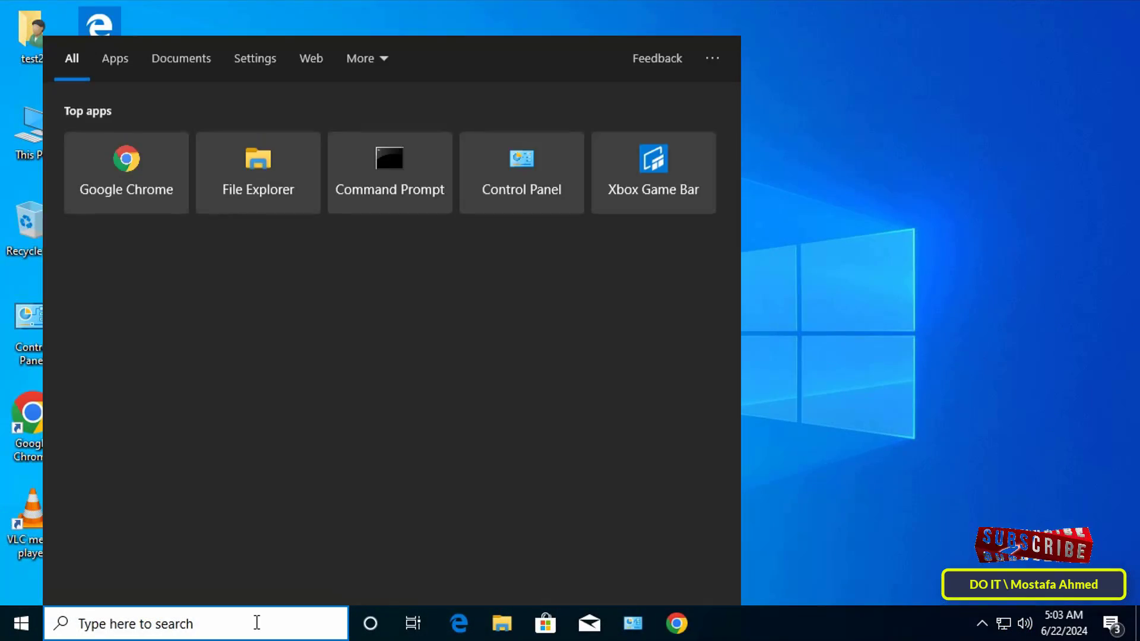
type("comman")
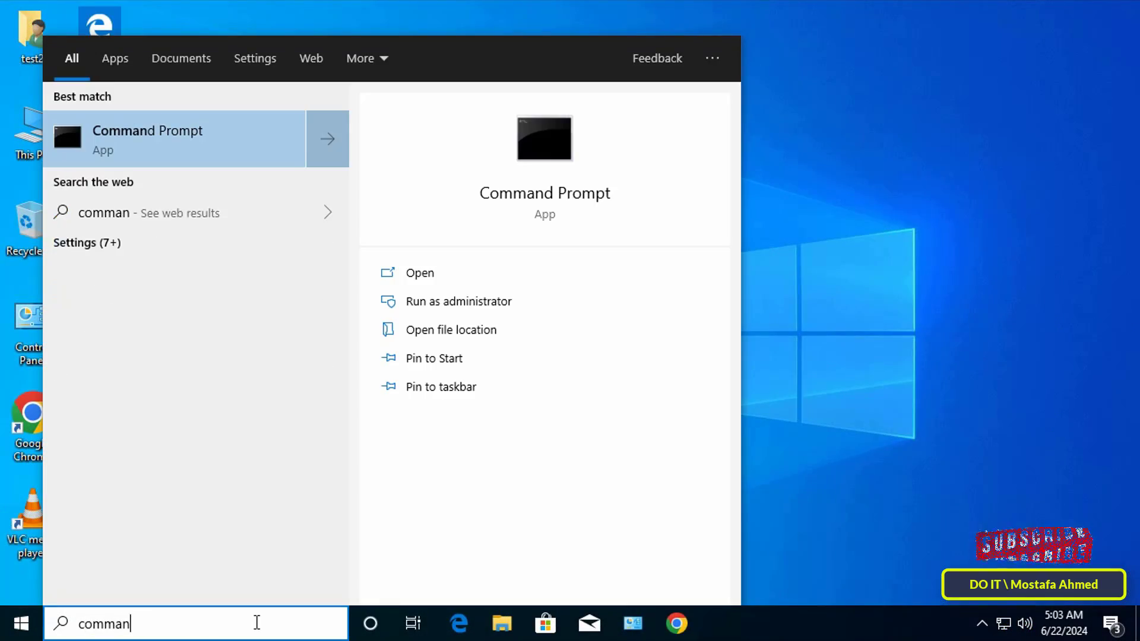
type("d pt")
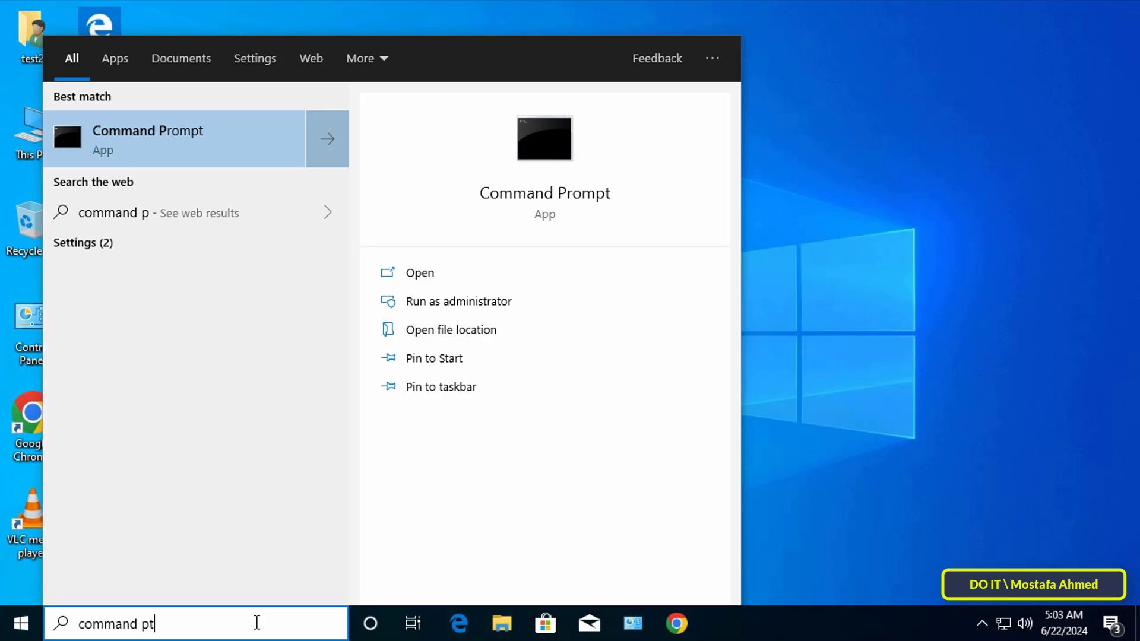
key("BackSpace")
type("rom")
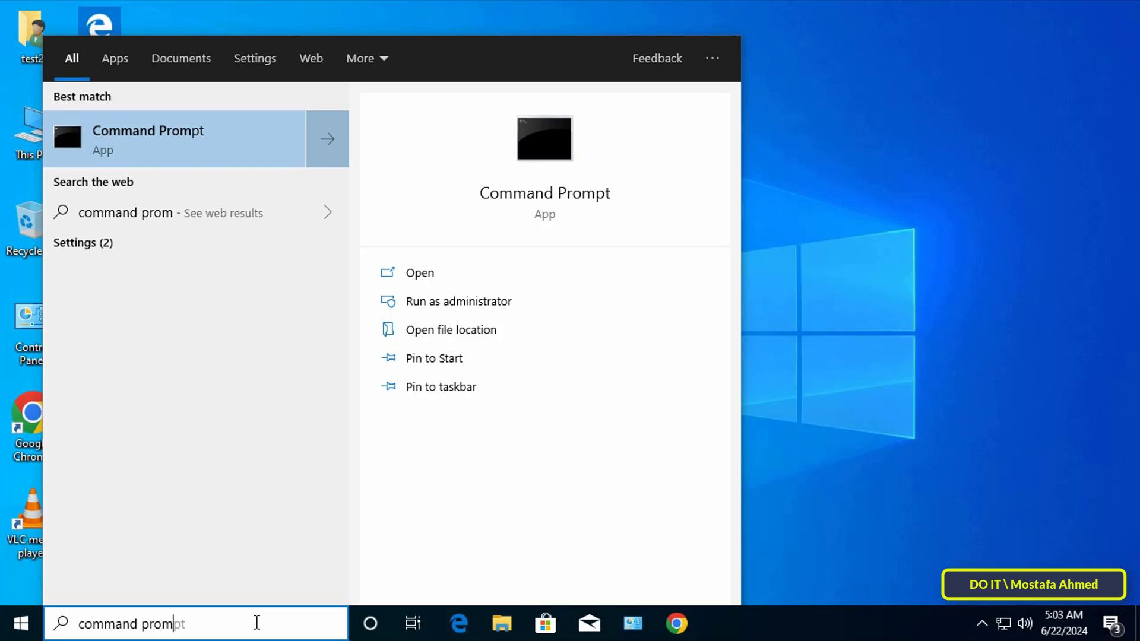
type("pt")
key("Return")
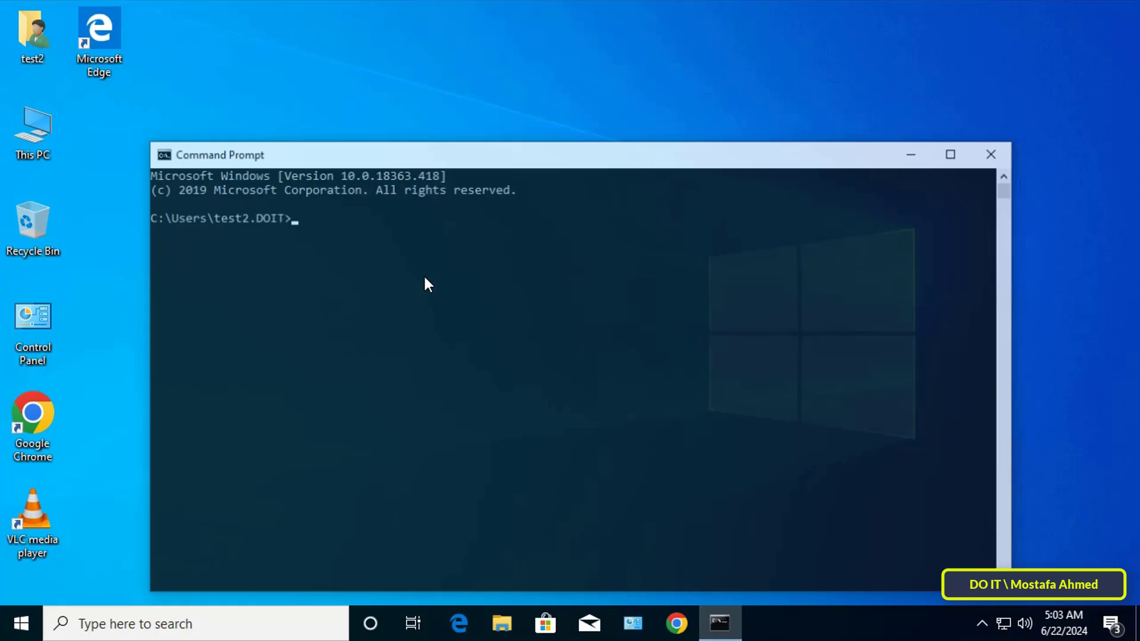
Run 'gpupdate /force' until the computer policy update completes
left_click_drag(436, 159, 422, 95)
type("g")
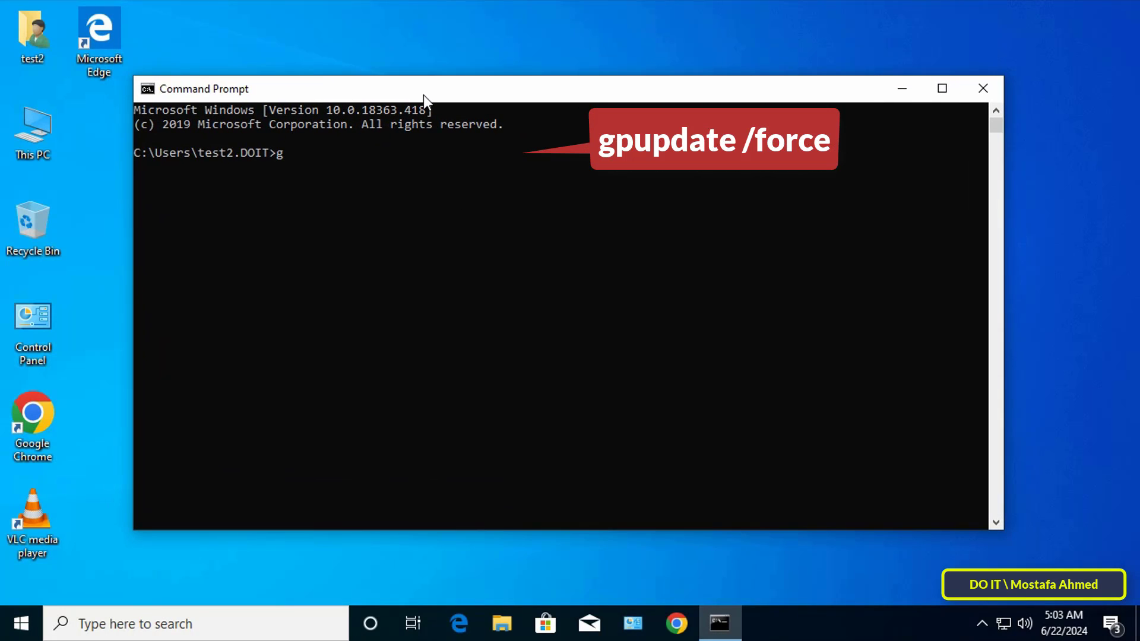
type("pupdate /force")
key("Return")
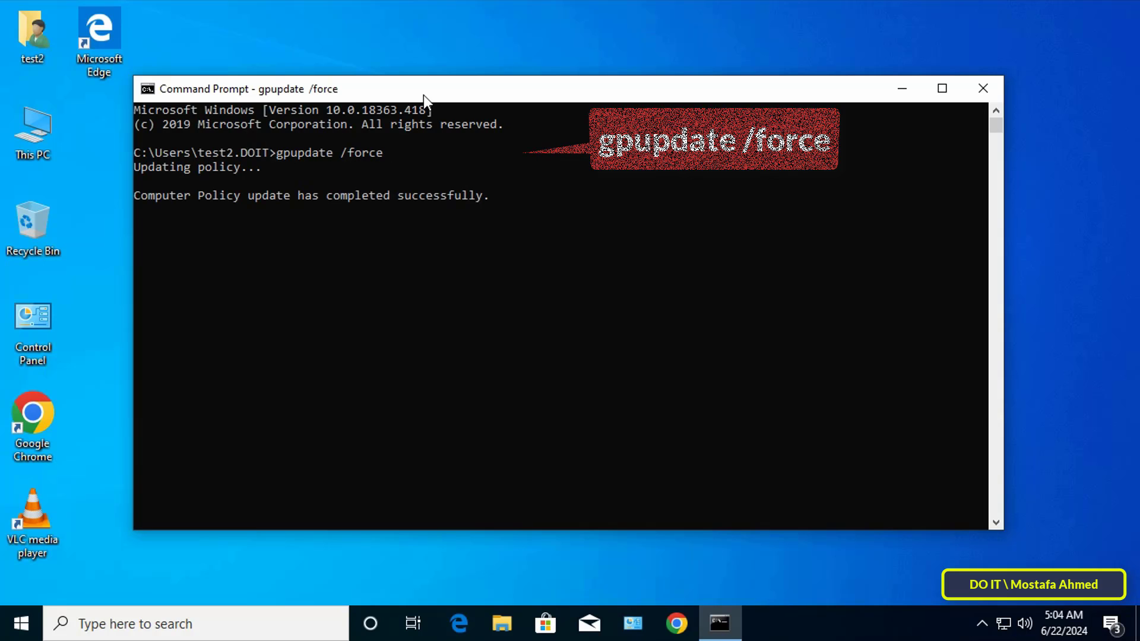
left_click(841, 181)
Launch Chrome, reach the Web Store, and open Adobe Acrobat showing 'Your admin has blocked this item'
left_click(982, 89)
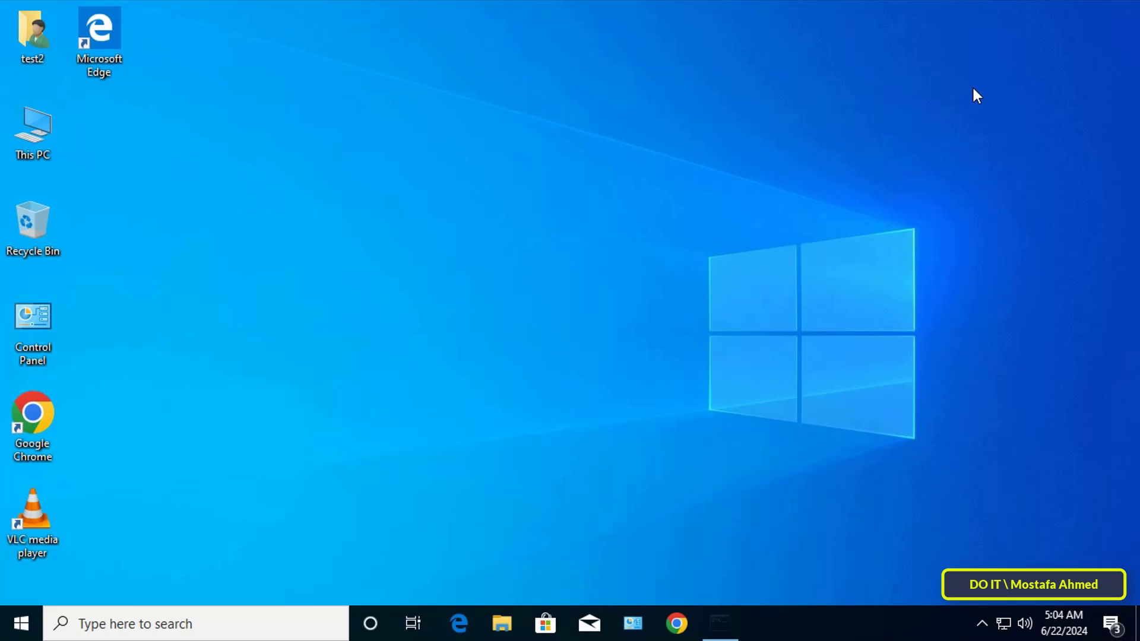
double_click(33, 415)
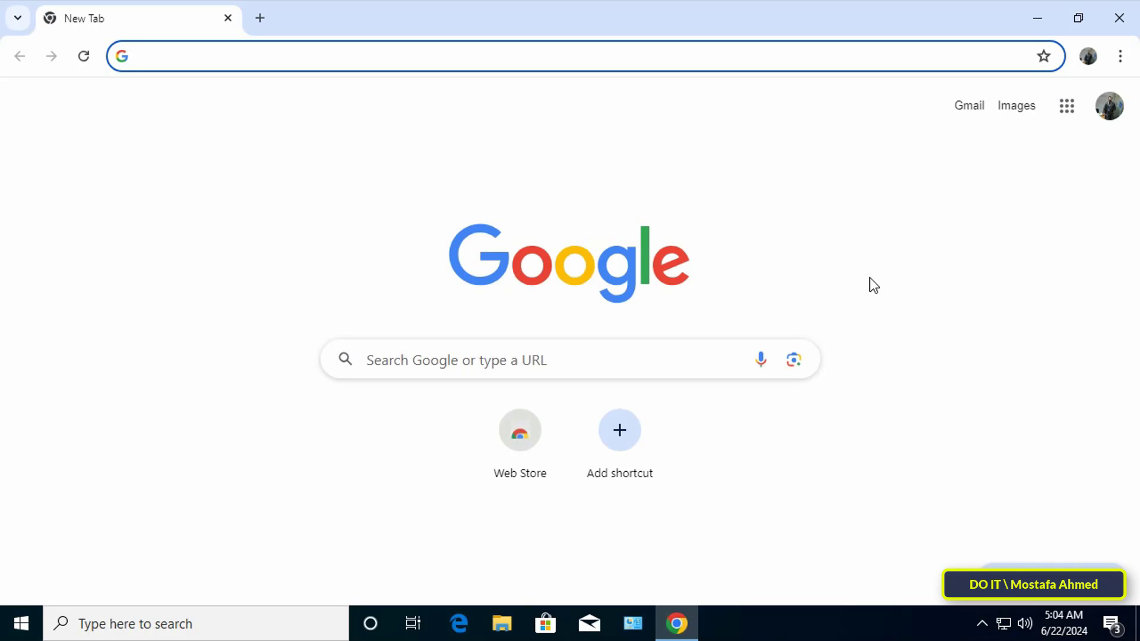
left_click(1121, 56)
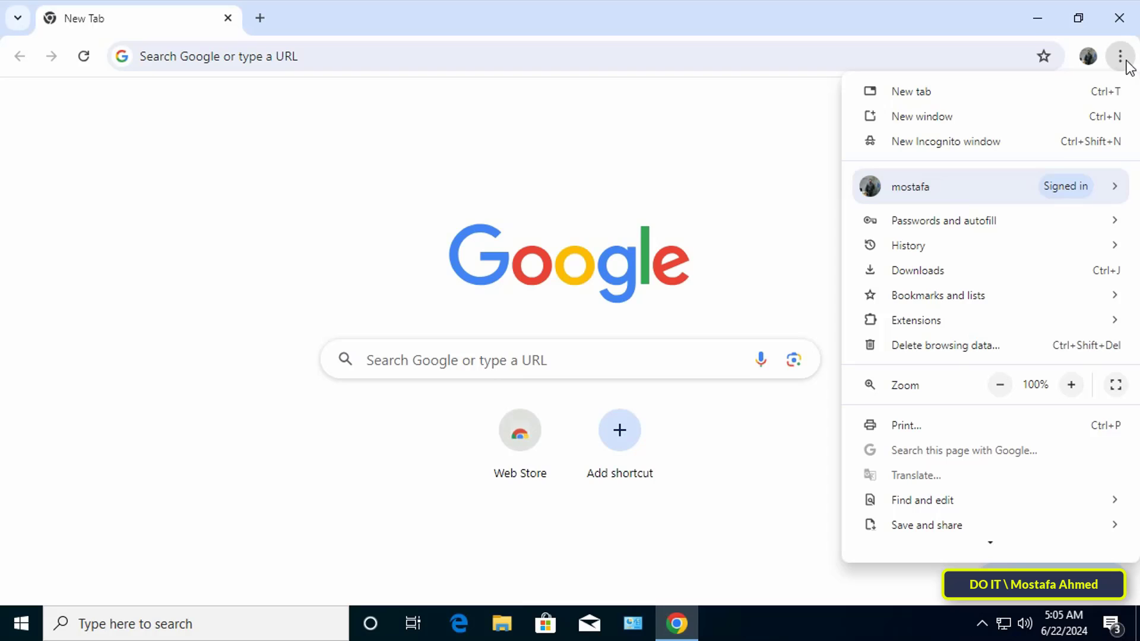
mouse_move(922, 322)
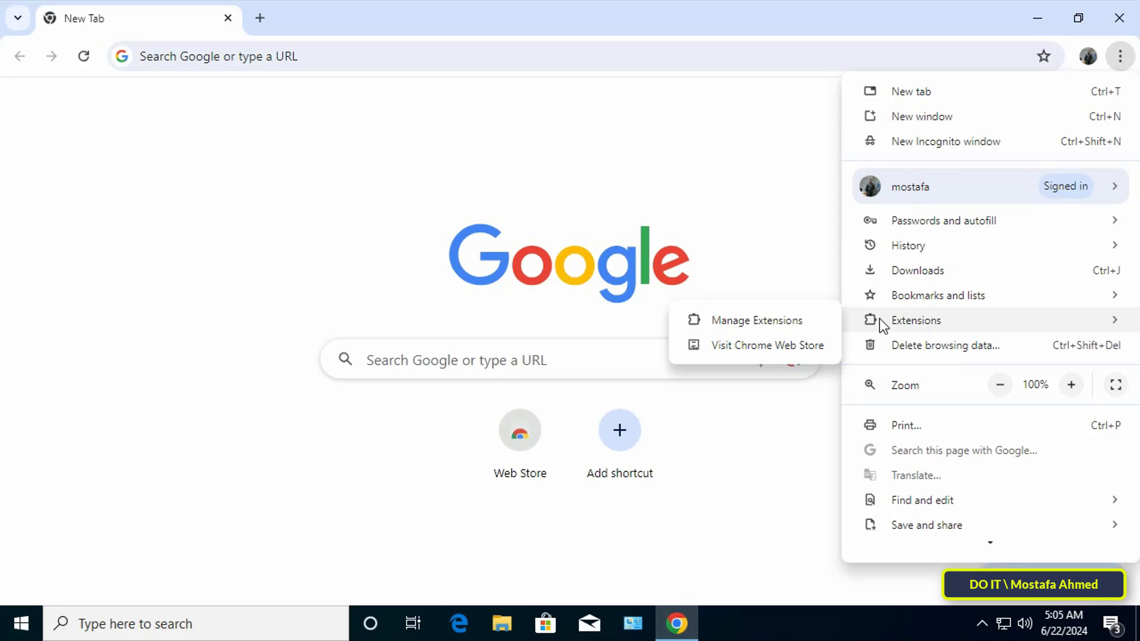
left_click(790, 345)
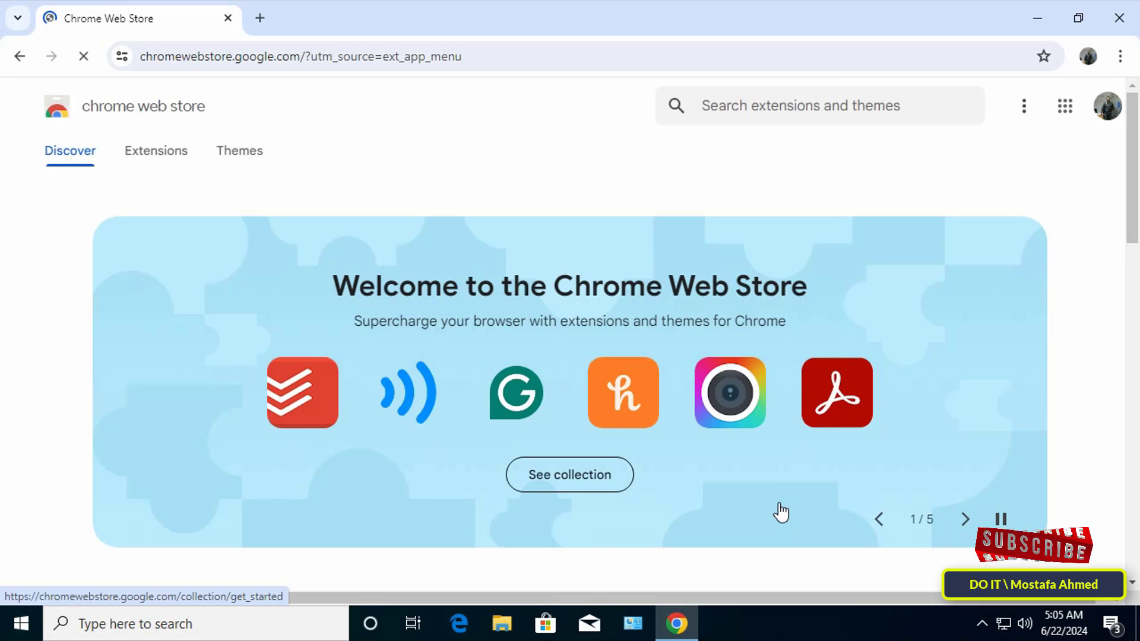
left_click(829, 395)
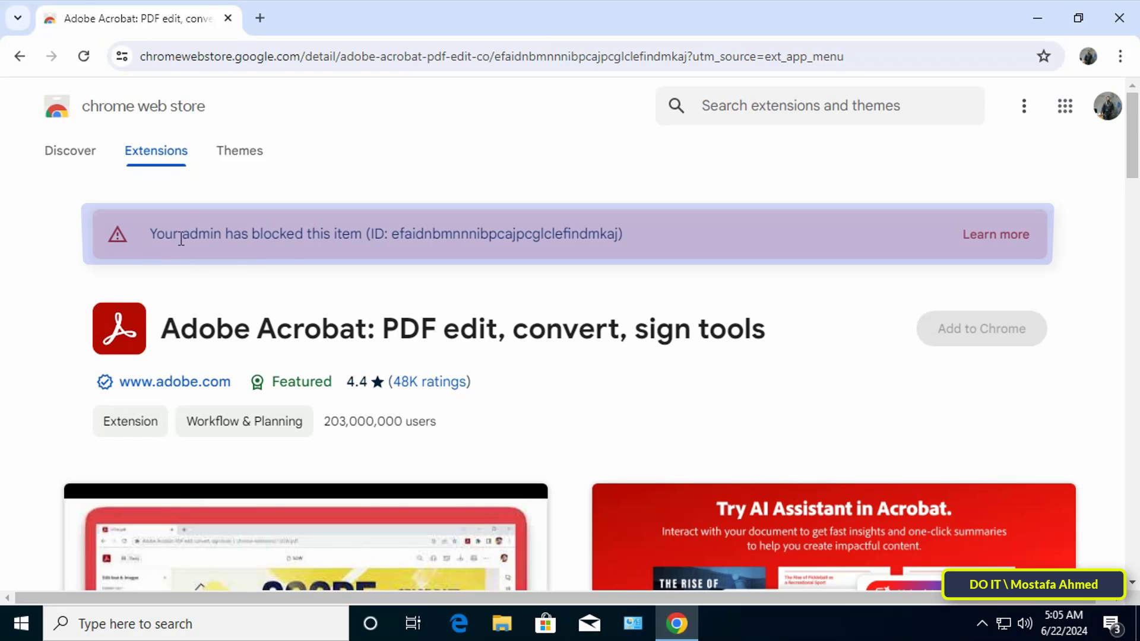
left_click_drag(149, 238, 623, 242)
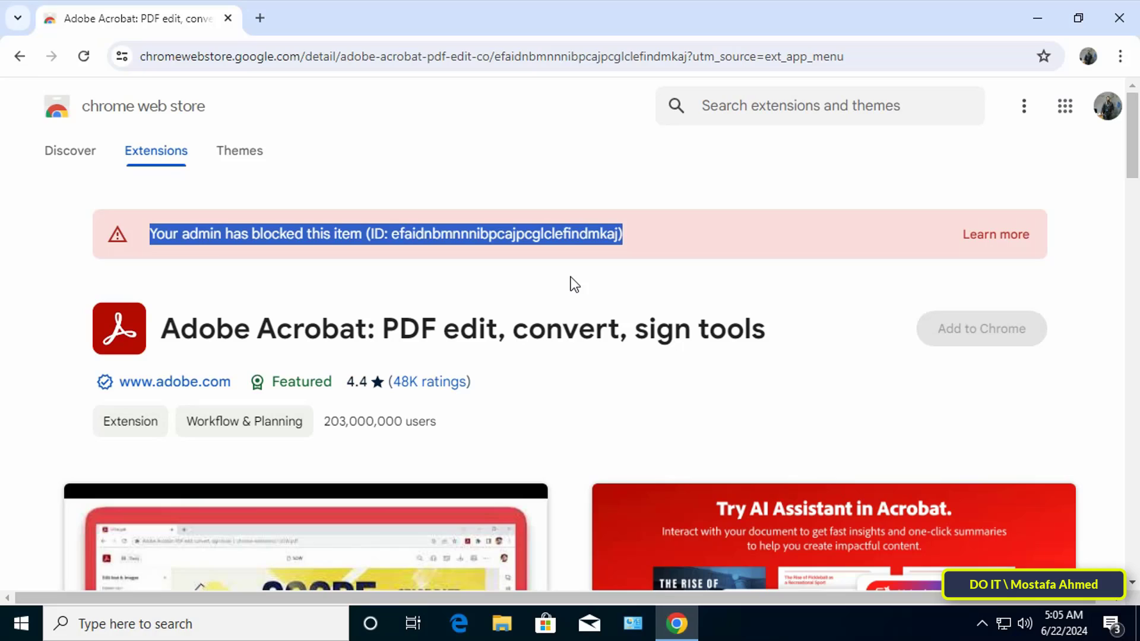